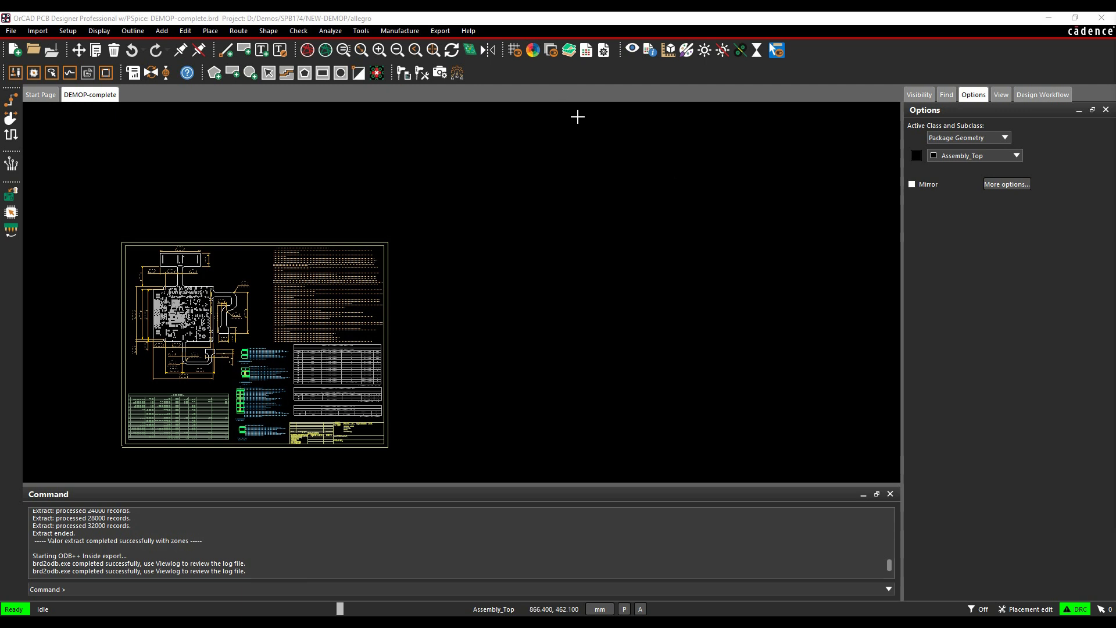
Step: Expand the Export menu to reveal the ODB++ Inside entry among the export formats
left_click(439, 31)
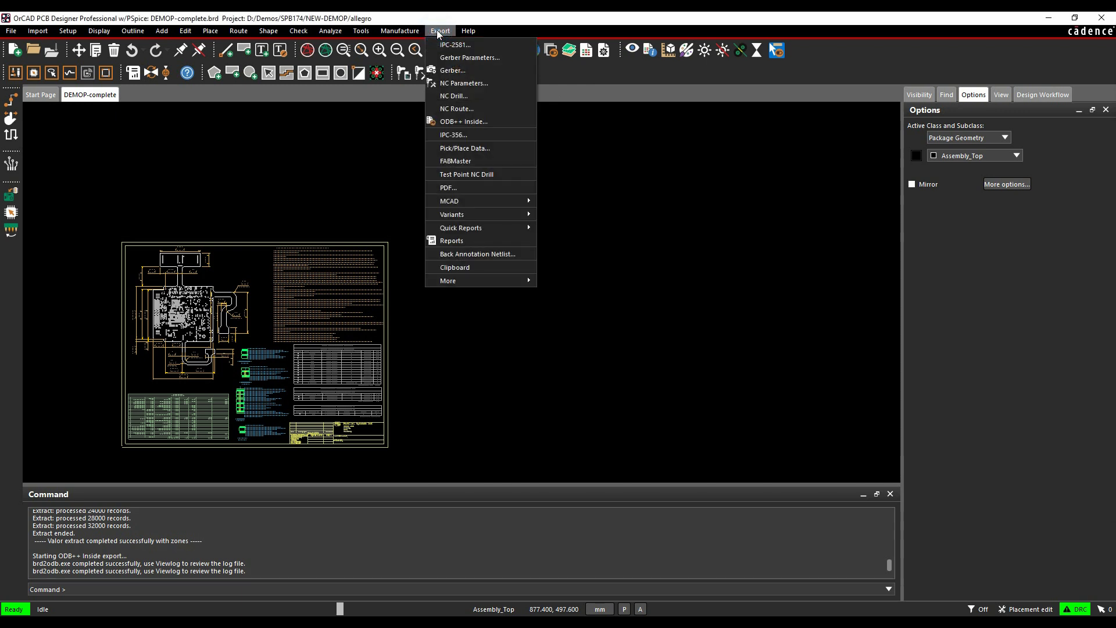
Step: Launch Export > ODB++ Inside and decline extracting the net impedance average
left_click(475, 124)
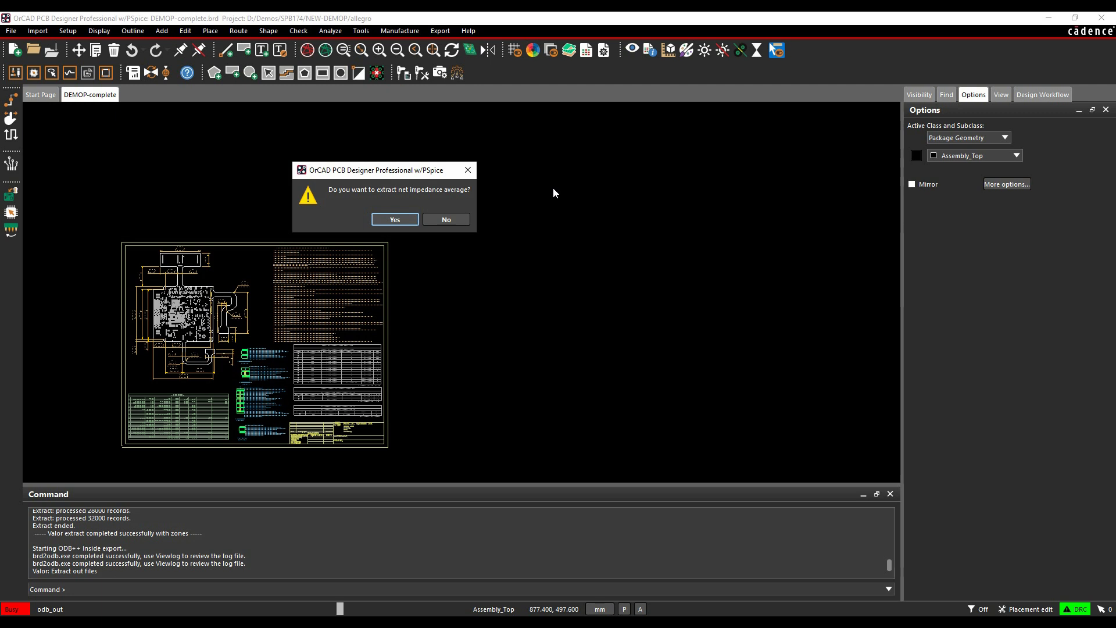
left_click(448, 221)
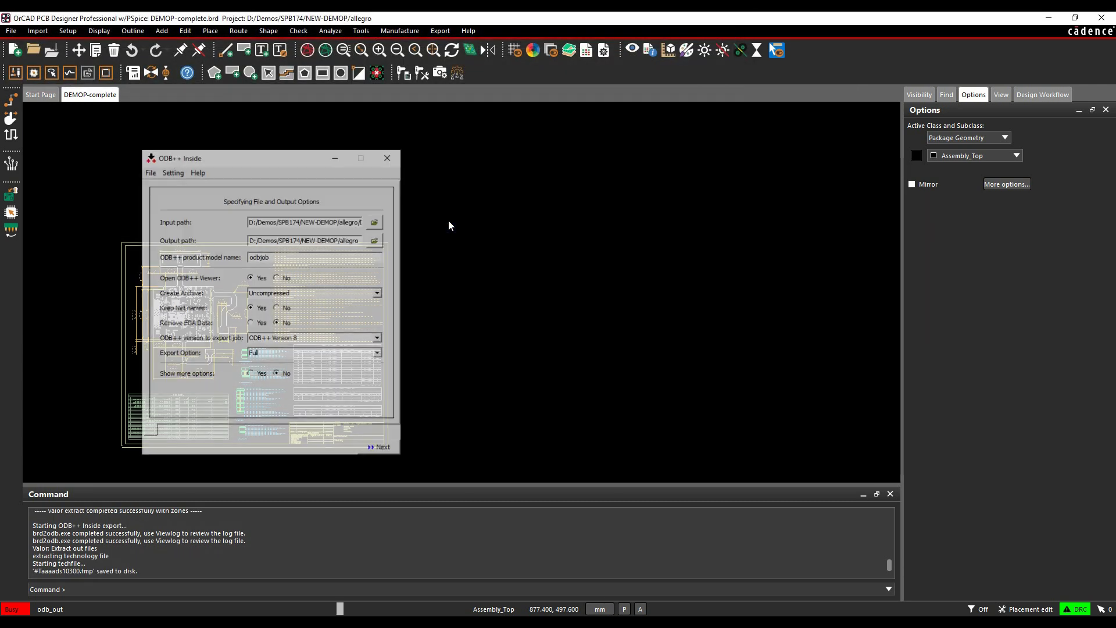
Step: Move the ODB++ Inside window aside and choose Tar gzip (.tgz) as the archive format
left_click_drag(295, 157, 375, 153)
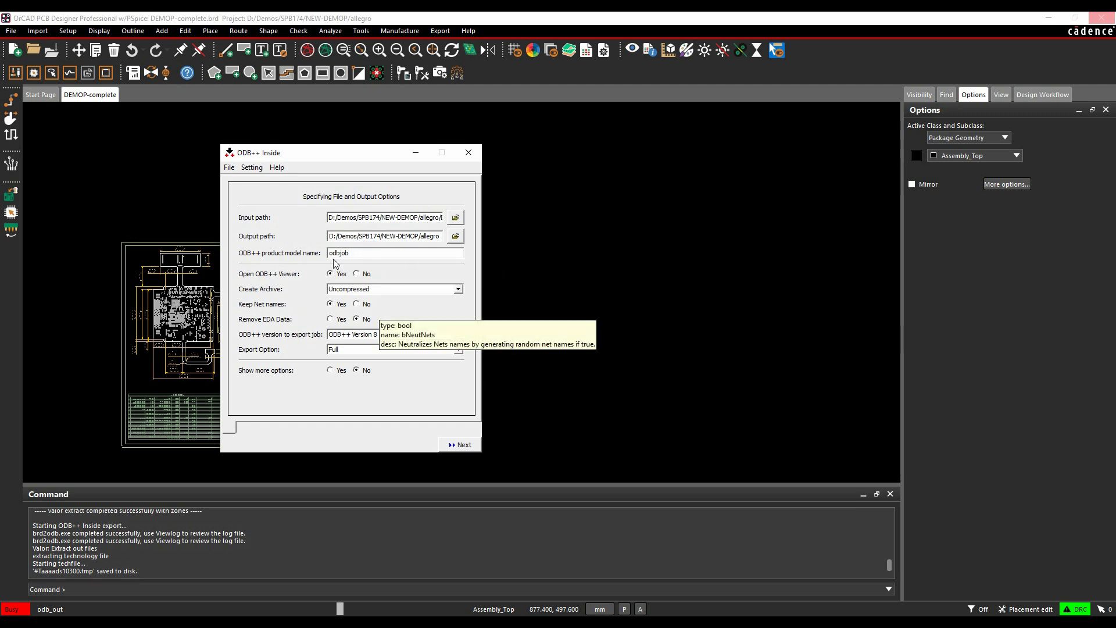
left_click(458, 289)
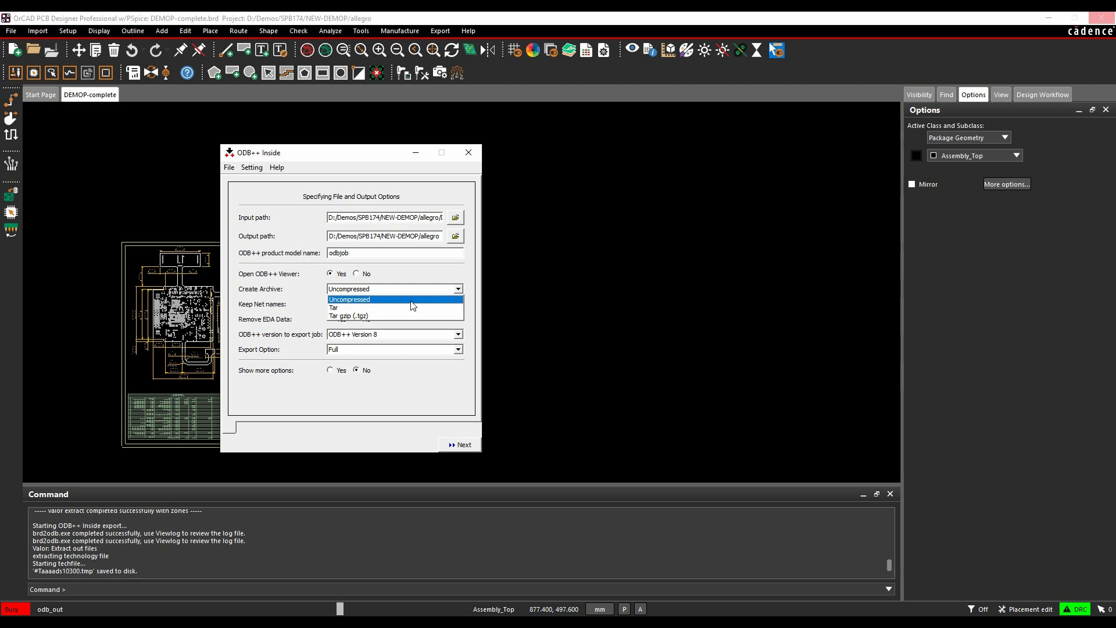
left_click(371, 317)
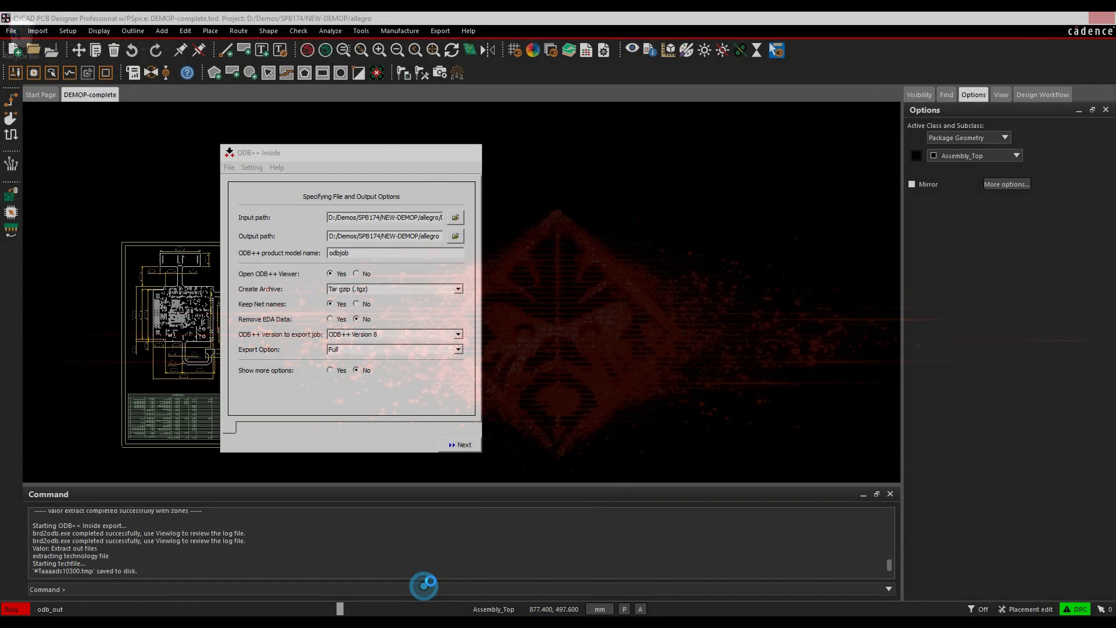
Step: Open Brd2odb_help.pdf from the brd2odb_111 folder window
left_click(423, 586)
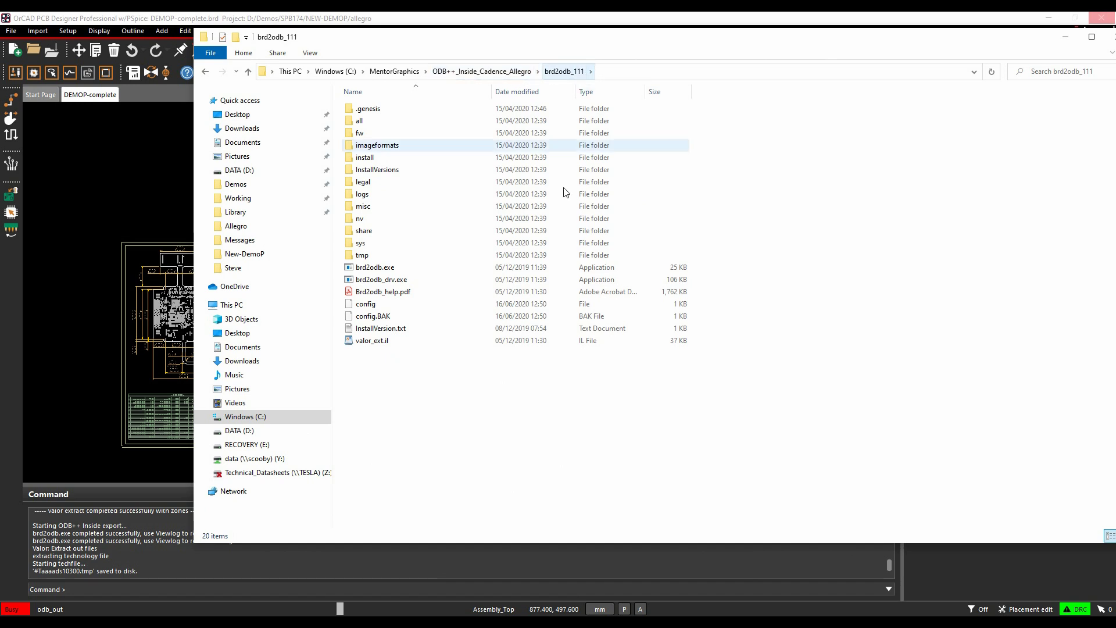
double_click(387, 293)
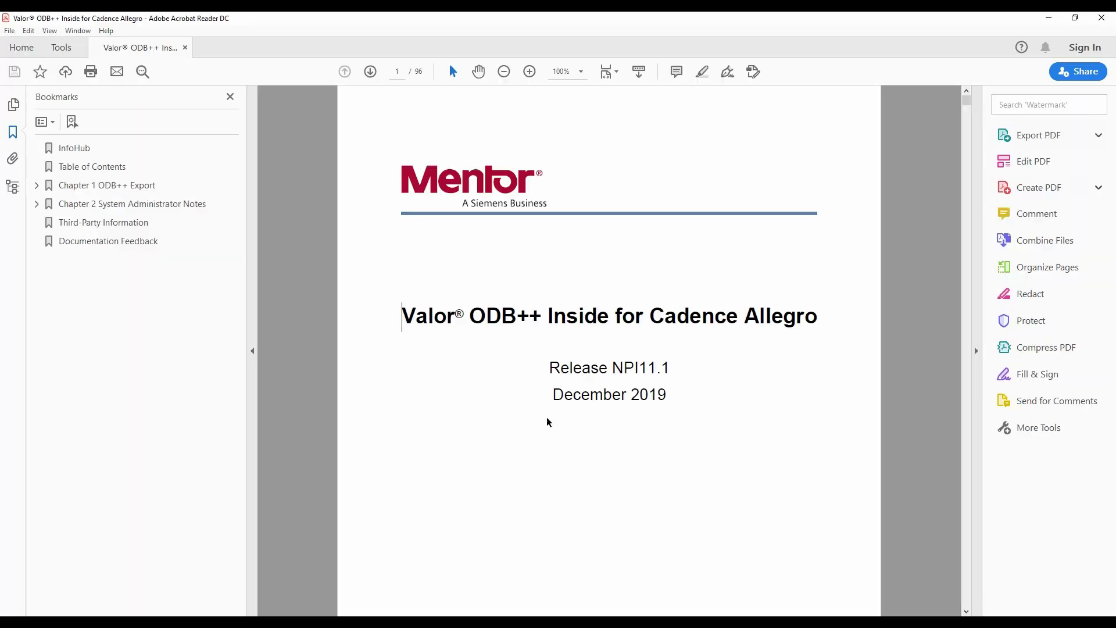
Step: Browse the manual's Table of Contents, expanding the Chapter 1 and 2 bookmarks, then close Acrobat
scroll(546, 401, "down", 1)
scroll(546, 396, "down", 12)
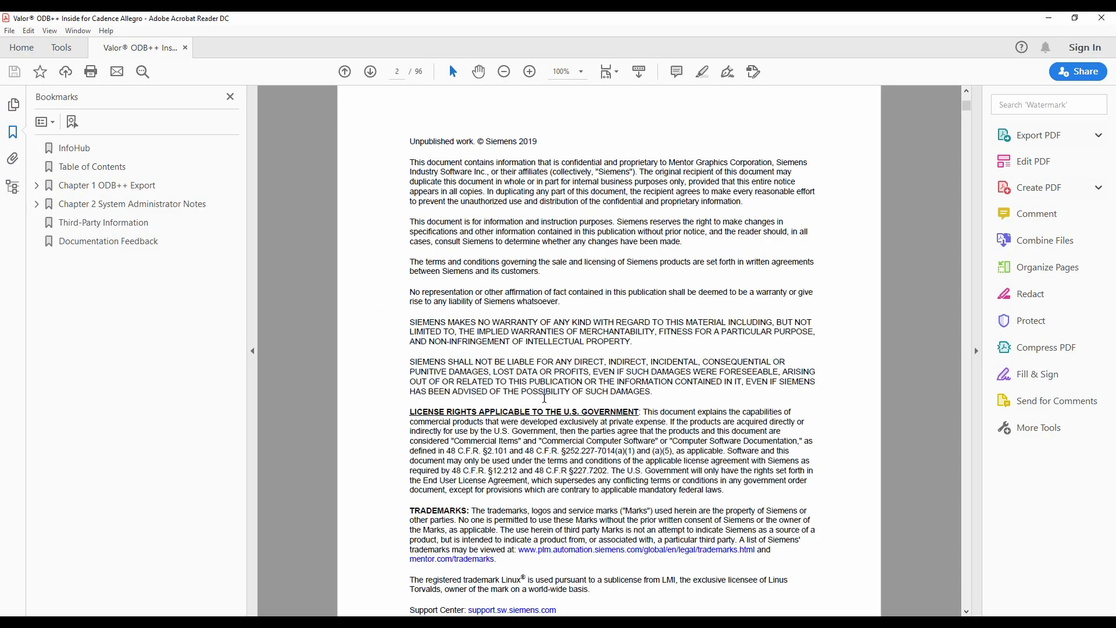
scroll(545, 398, "down", 10)
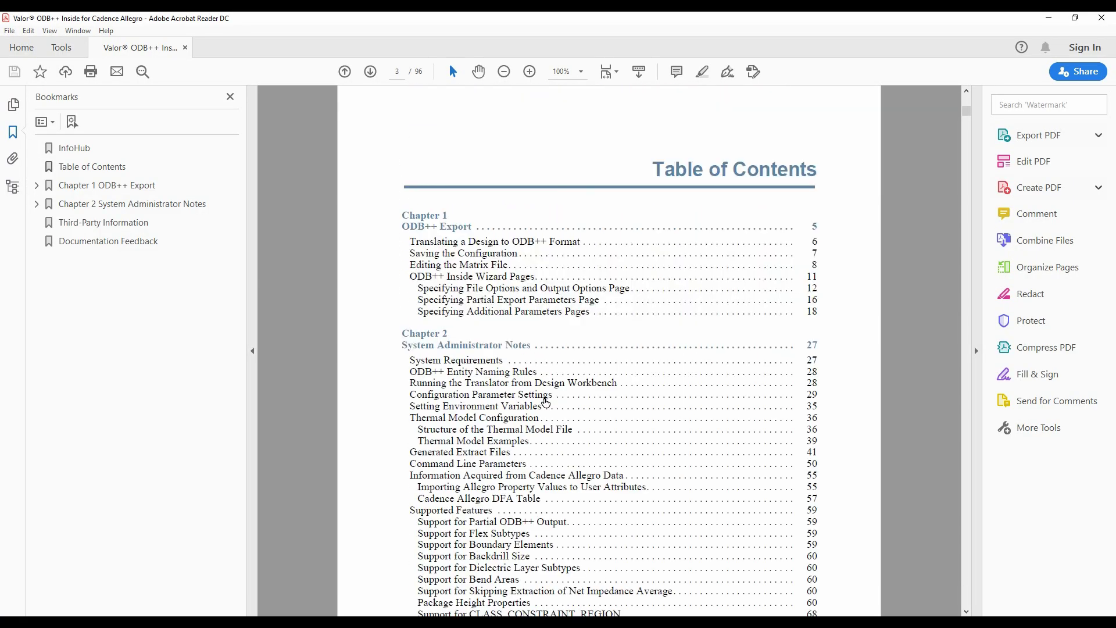
left_click(38, 205)
left_click(37, 186)
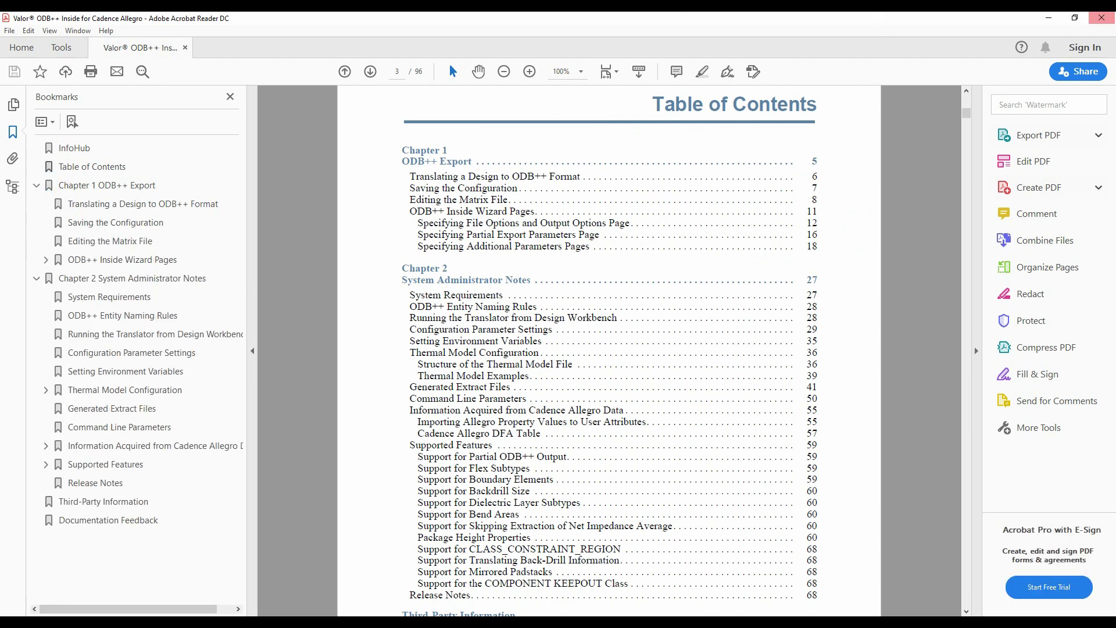
left_click(1102, 18)
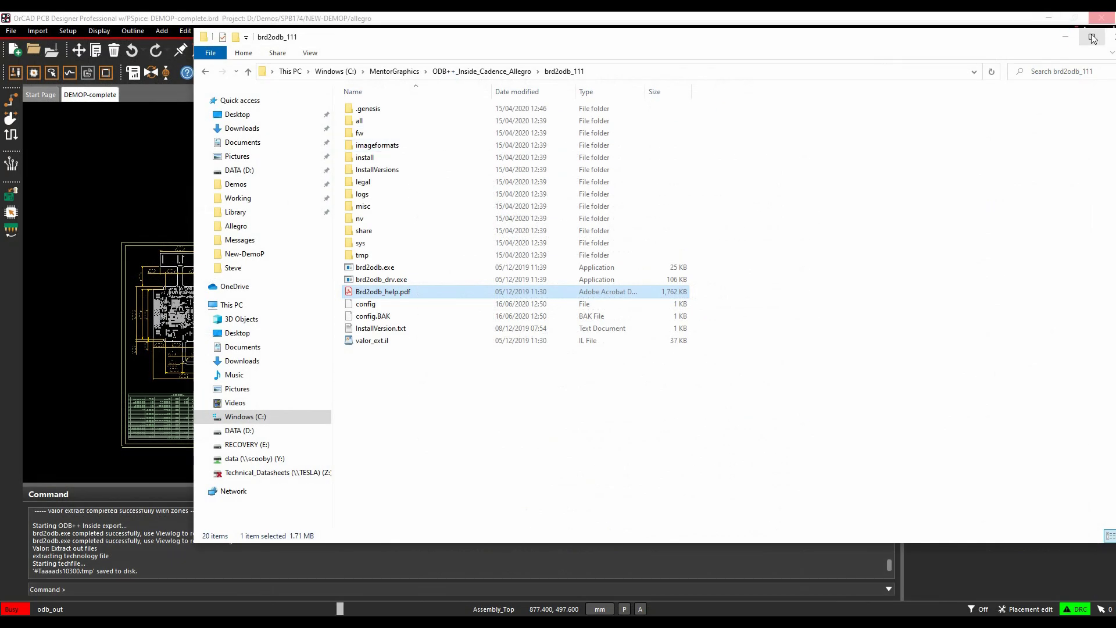
Step: Set Show more options to Yes, pass the additional and configuration parameter pages, and run the export
left_click(1064, 39)
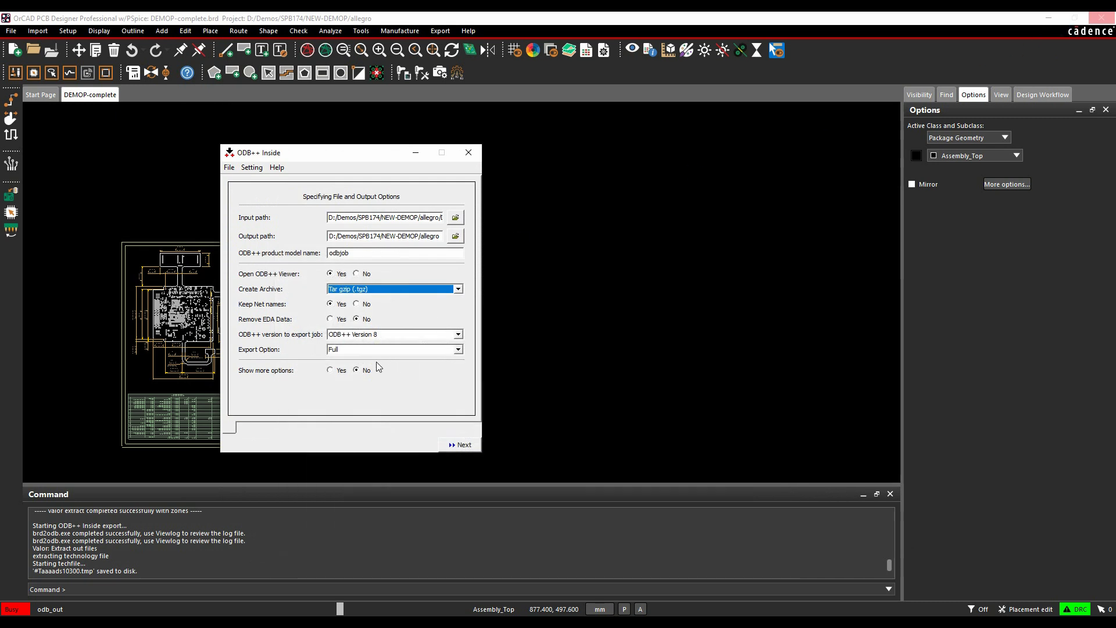
left_click(330, 371)
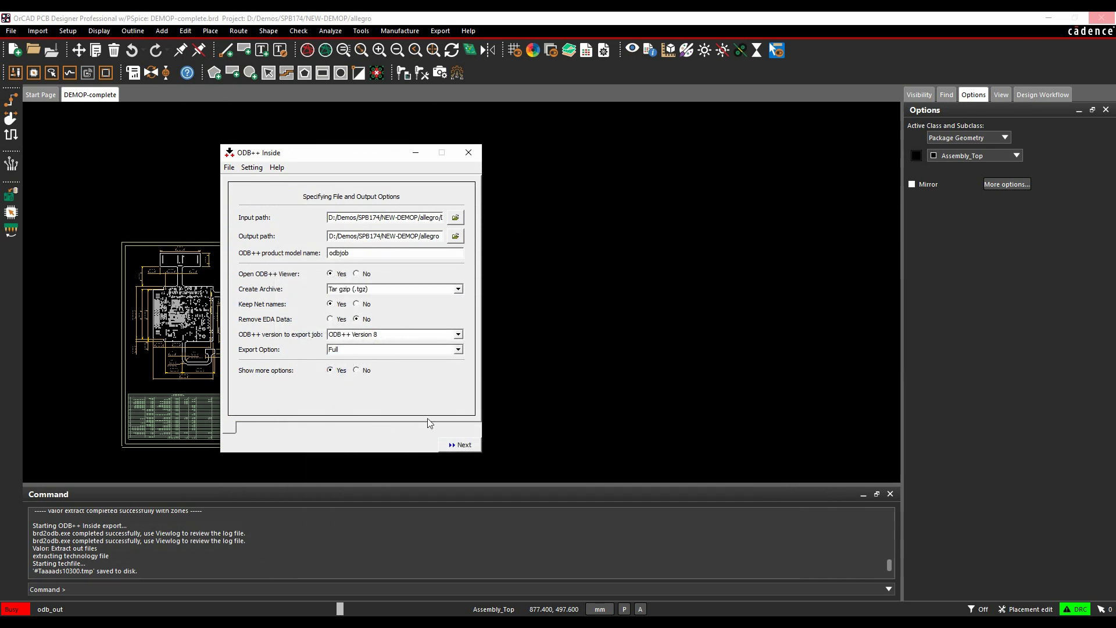
left_click(460, 445)
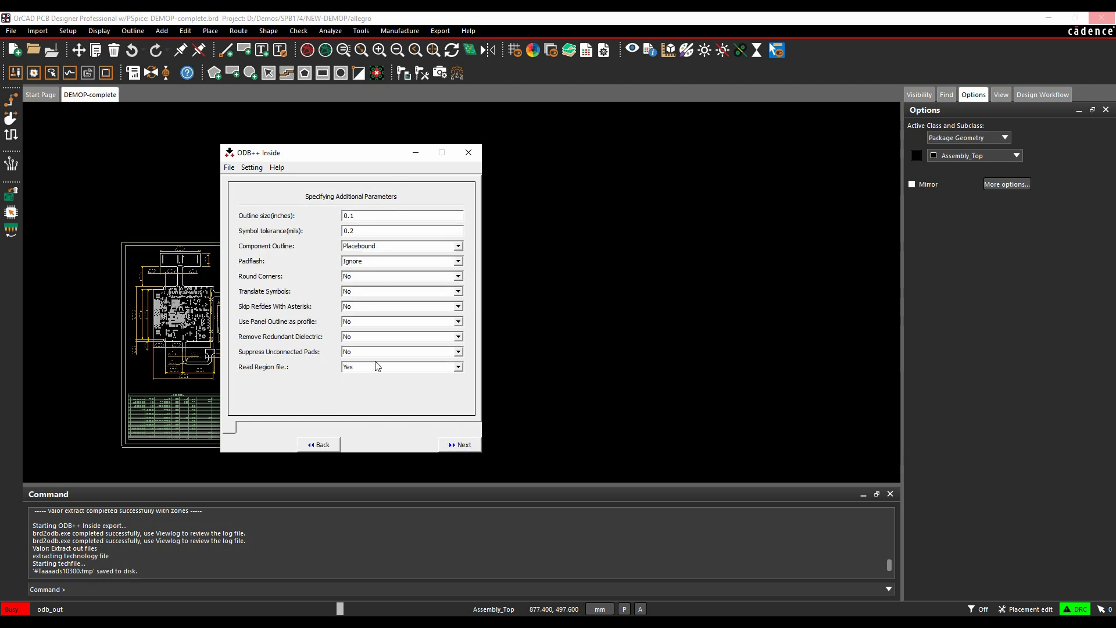
left_click(460, 445)
left_click(460, 446)
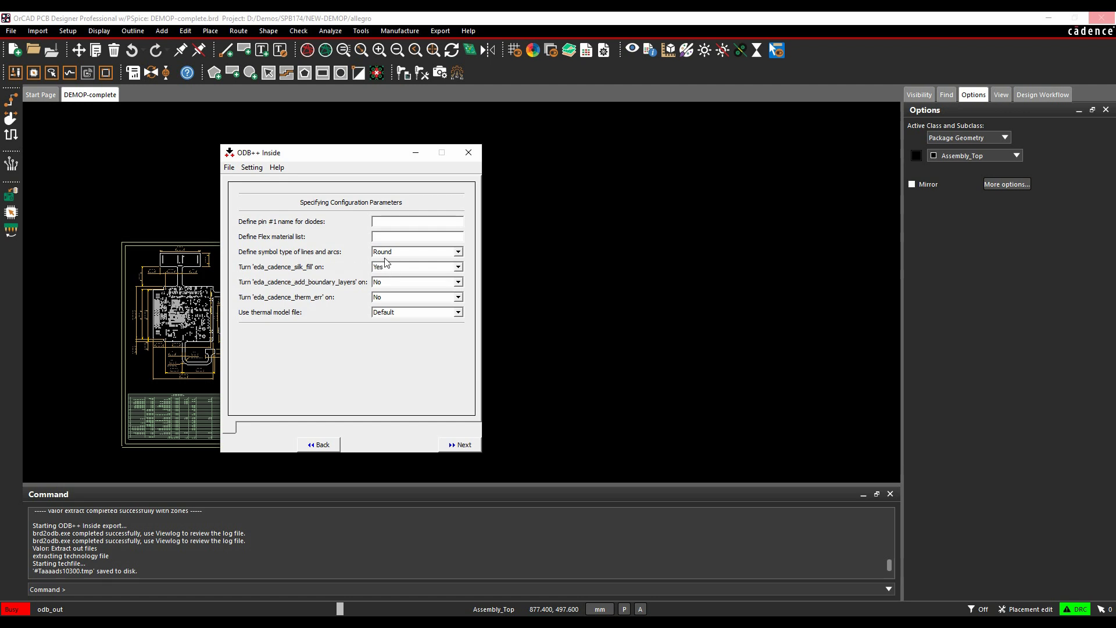
left_click(462, 444)
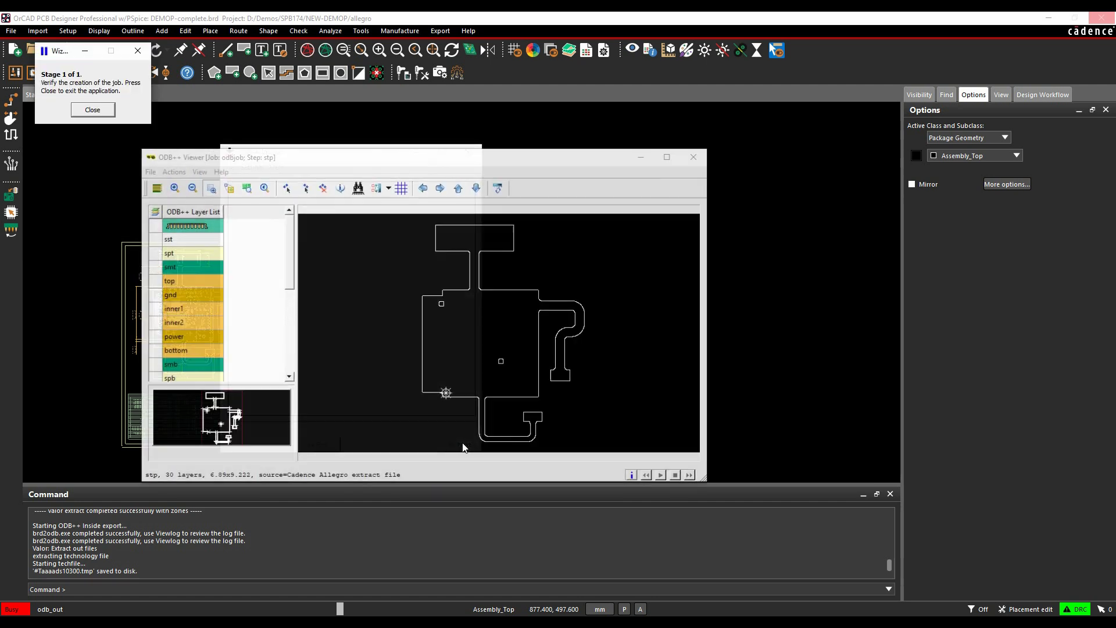
Step: Enlarge the ODB++ Viewer window and toggle the component, sst and spt layers
left_click_drag(421, 152, 434, 104)
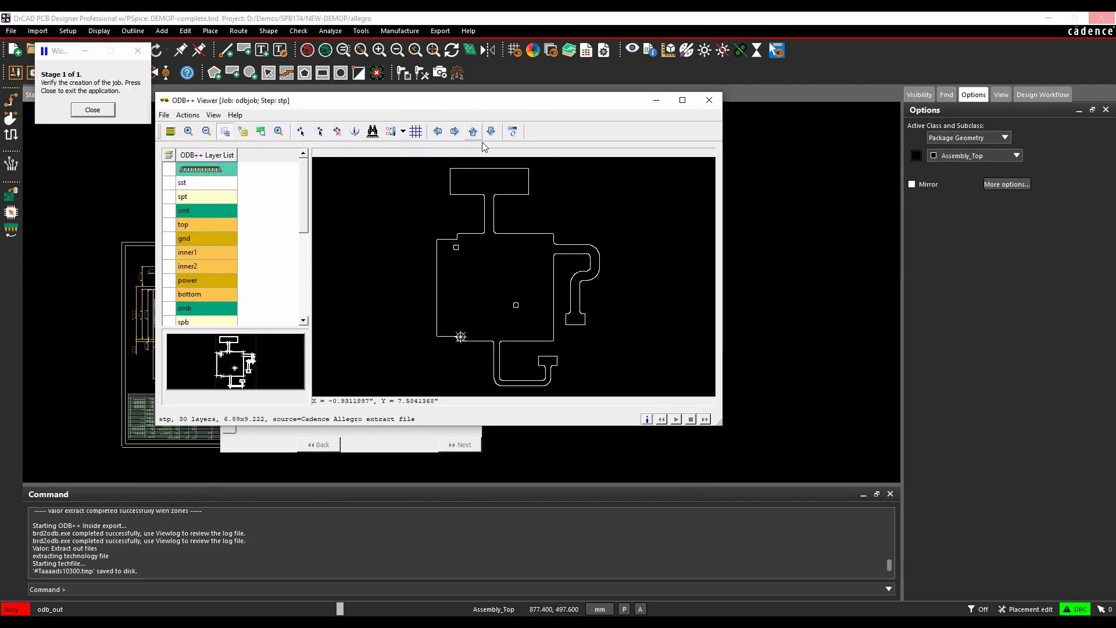
mouse_move(723, 425)
left_mouse_down()
mouse_move(752, 480)
mouse_move(808, 515)
left_mouse_up()
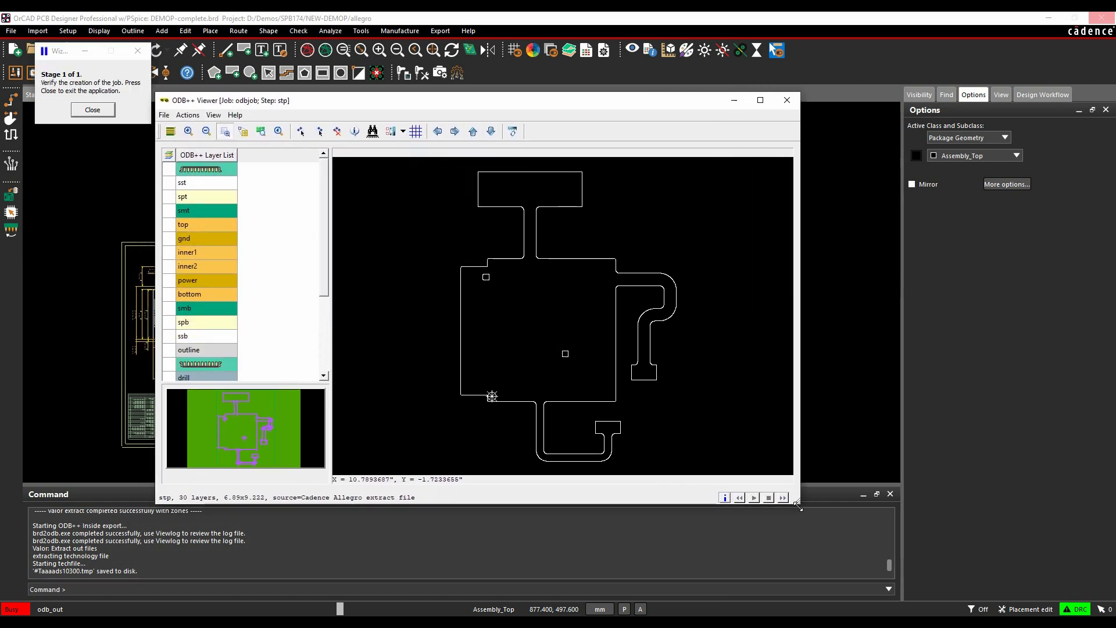
left_click(210, 170)
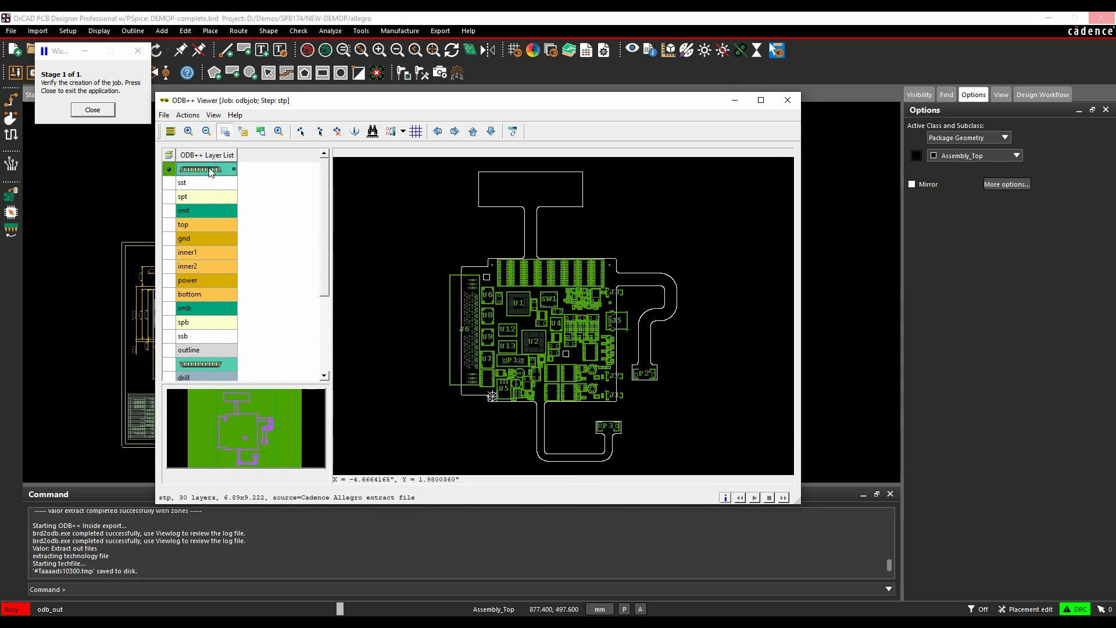
left_click(196, 186)
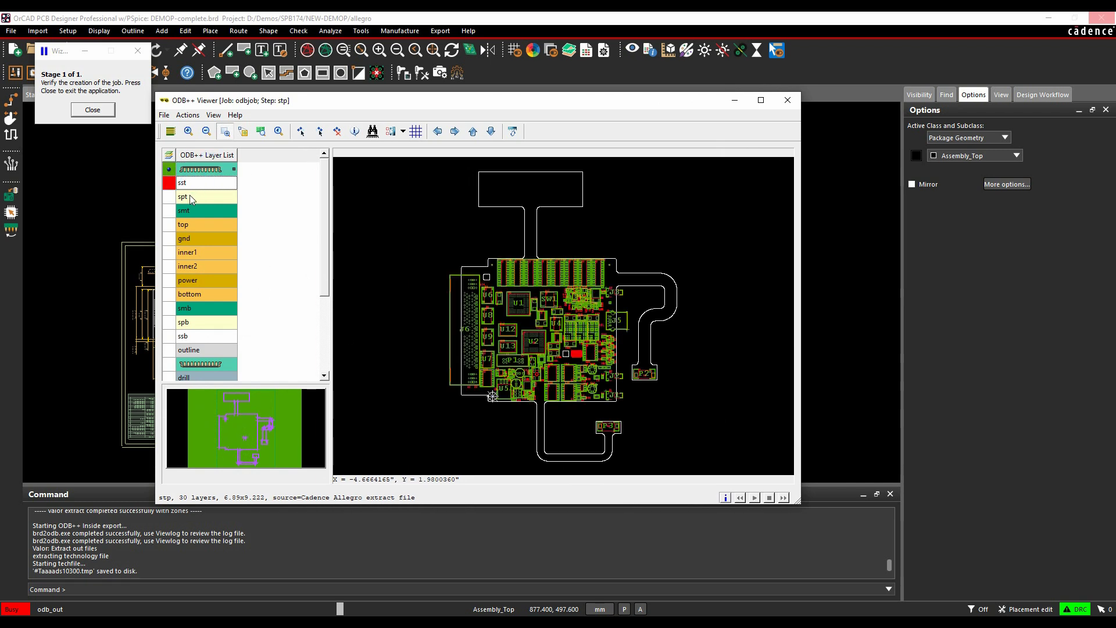
left_click(191, 198)
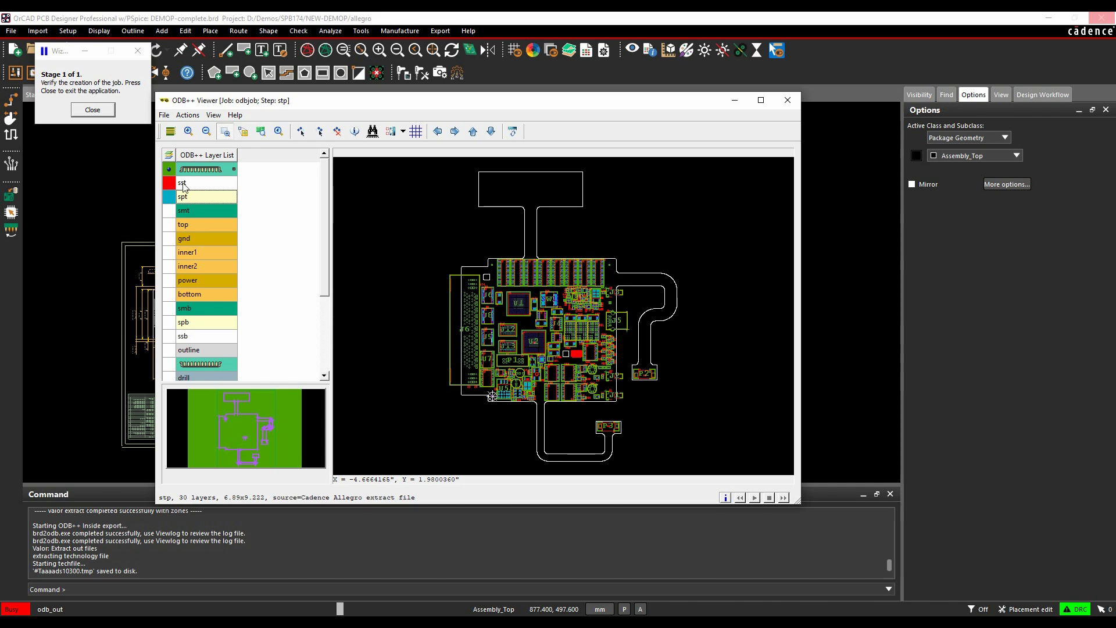
left_click(183, 182)
Step: Turn on the smt, top, gnd, inner1, inner2 and drill layers
left_click(185, 211)
left_click(187, 225)
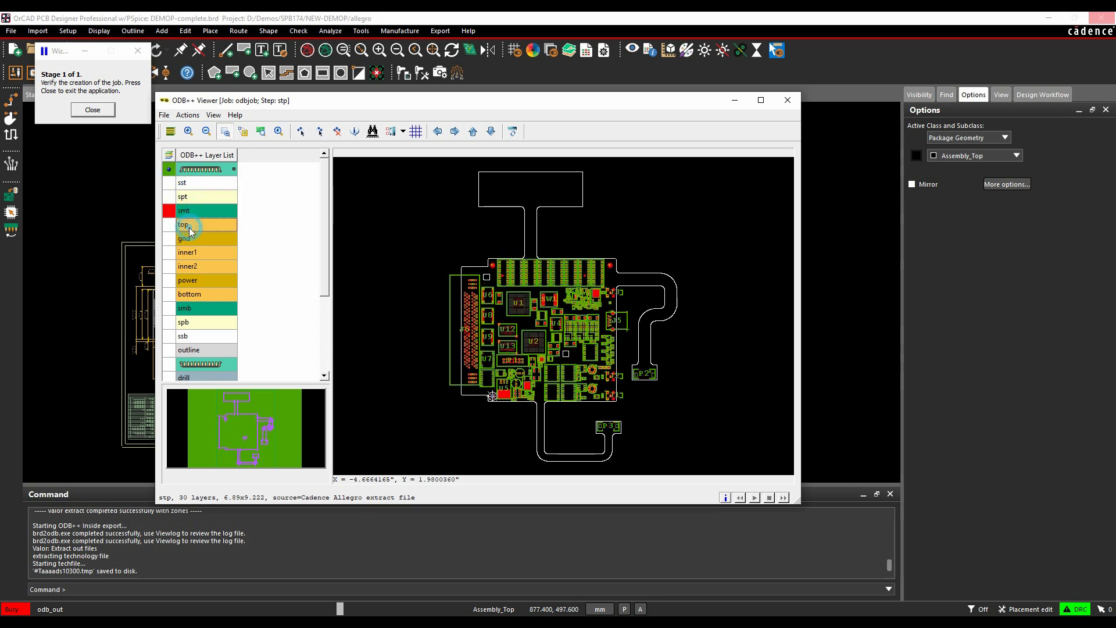
left_click(187, 242)
left_click(189, 253)
left_click(191, 267)
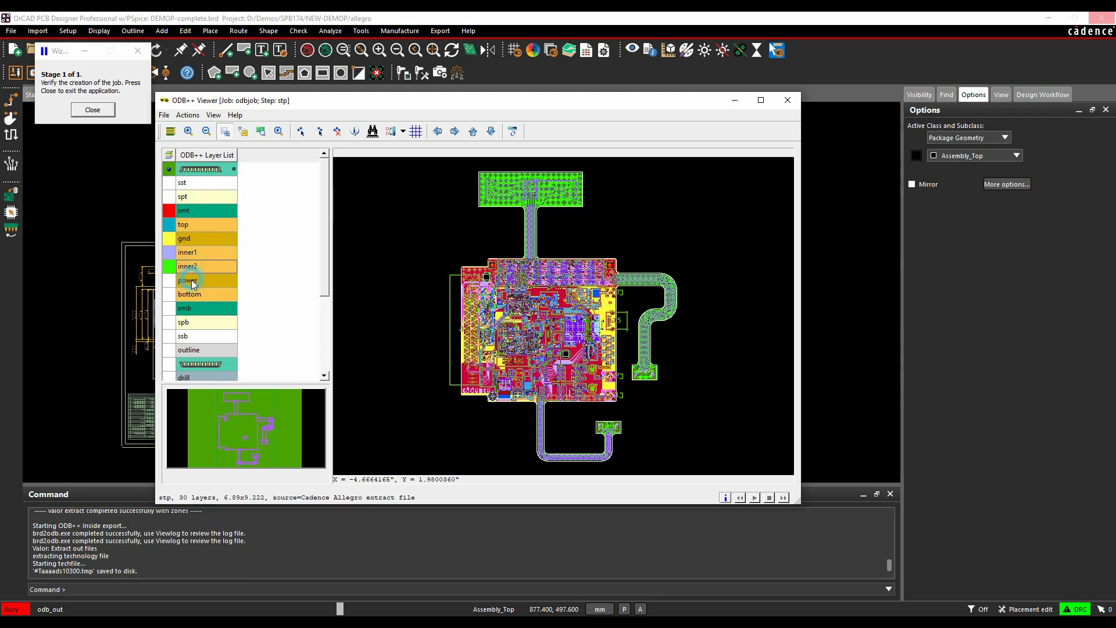
left_click(186, 377)
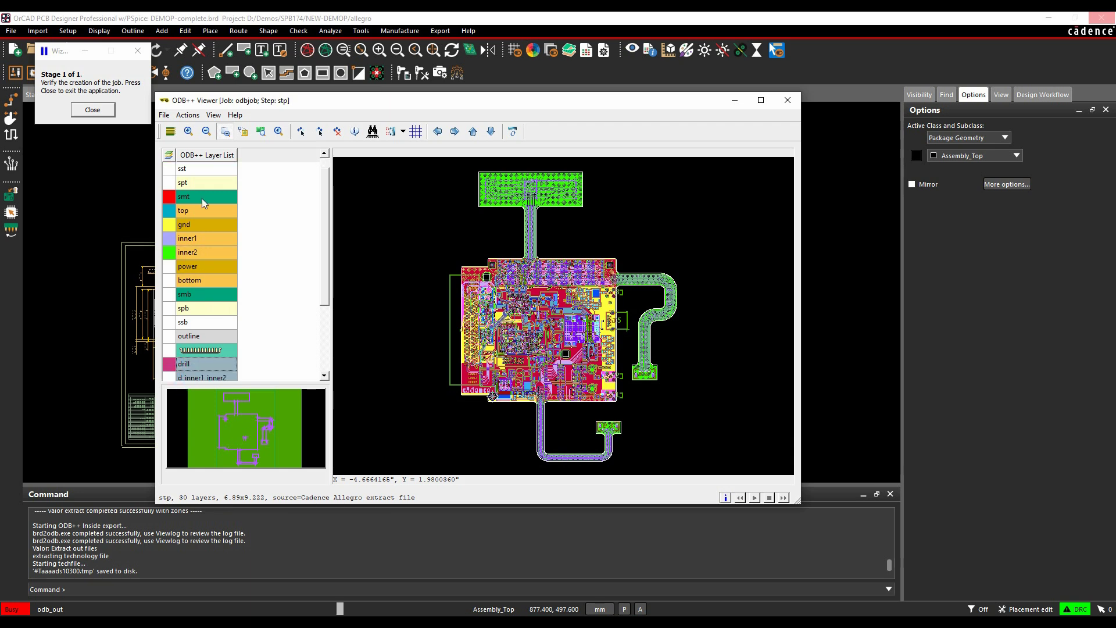
left_click_drag(169, 253, 168, 225)
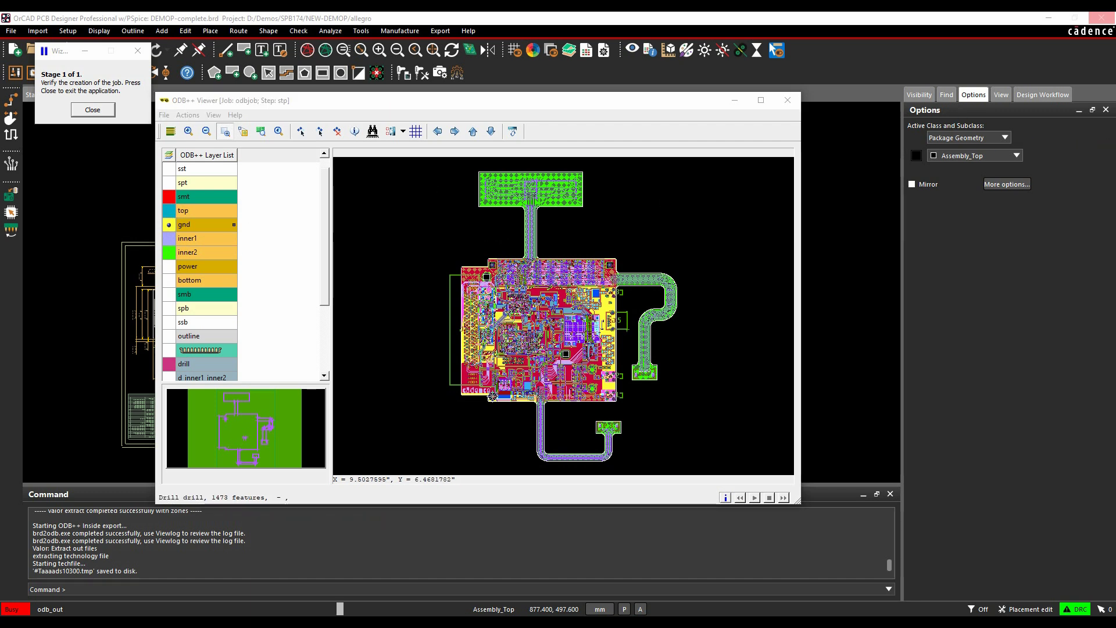
Step: Sort the allegro folder by Date modified and select the 1,774 KB odbjob.tgz archive
left_click_drag(1115, 48, 431, 48)
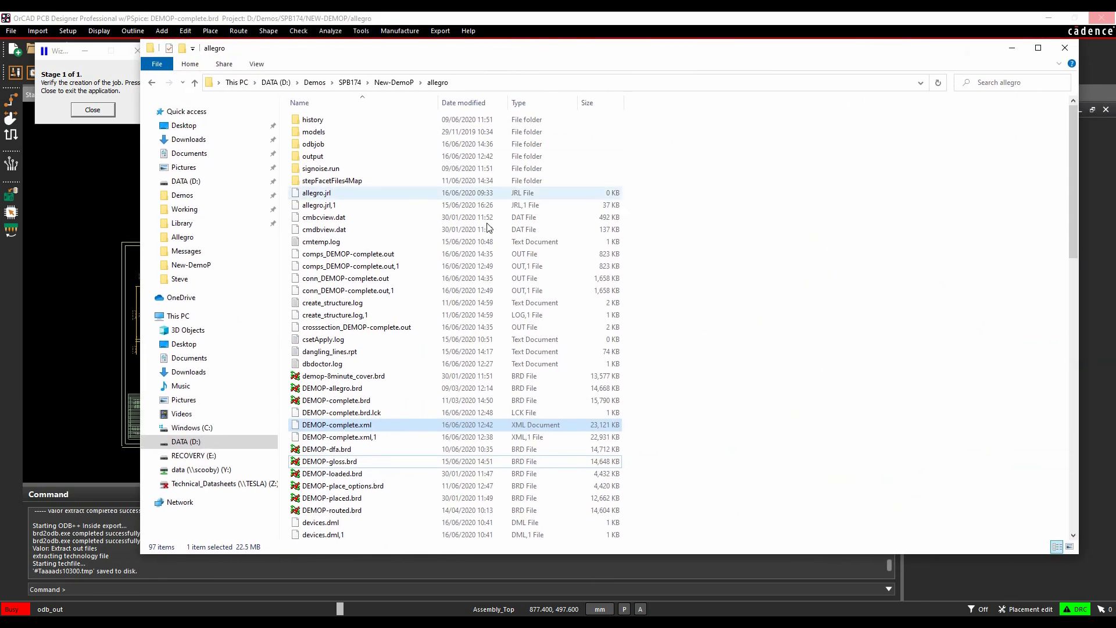
left_click(352, 103)
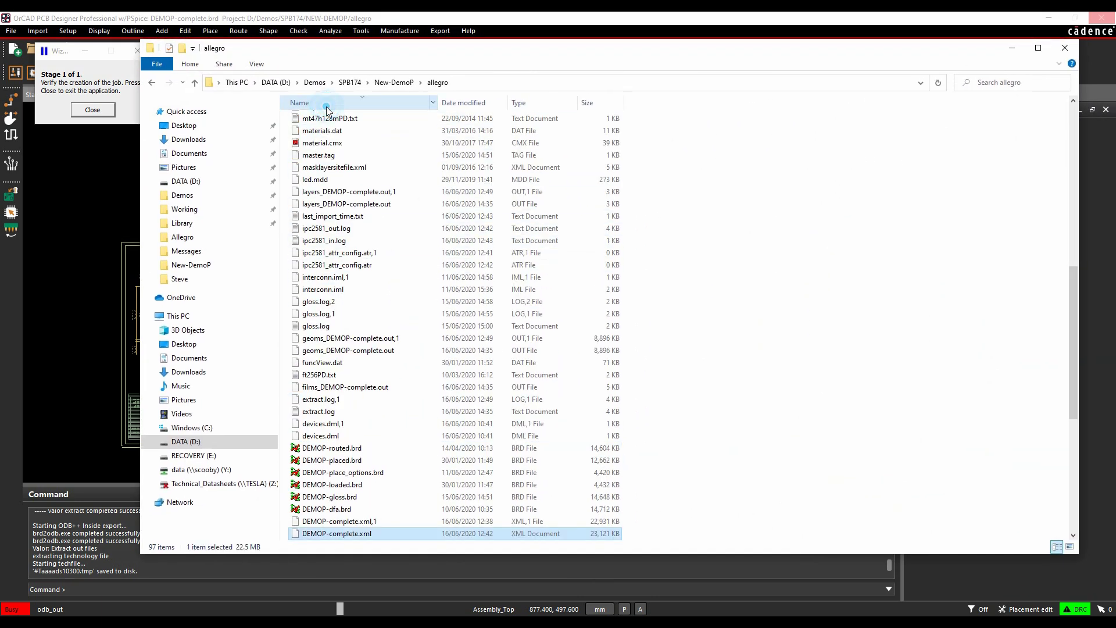
left_click(352, 104)
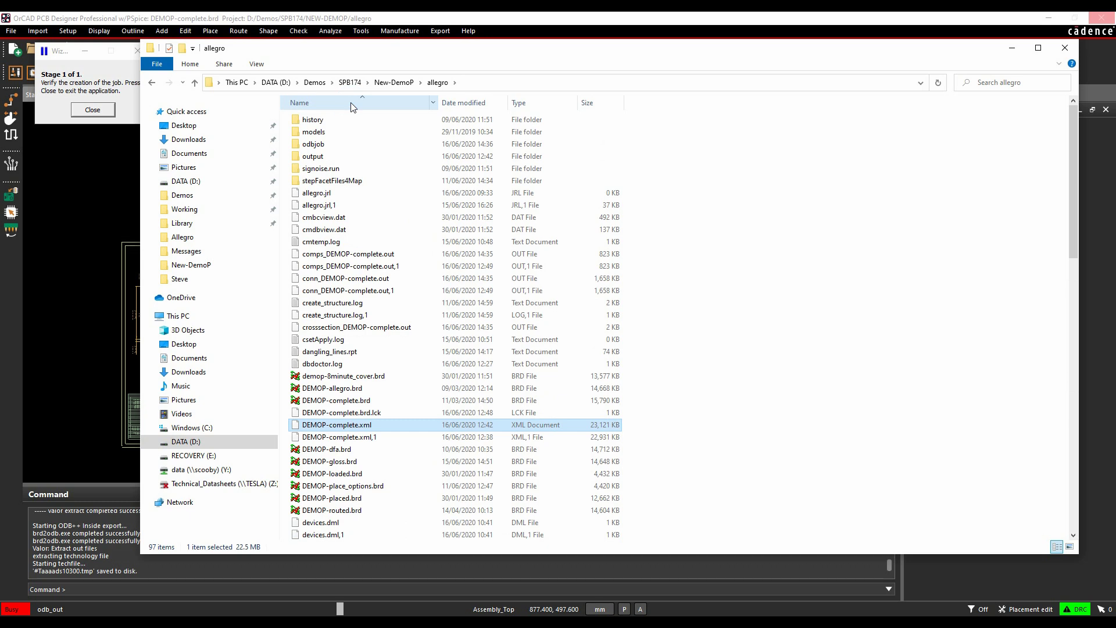
left_click(456, 103)
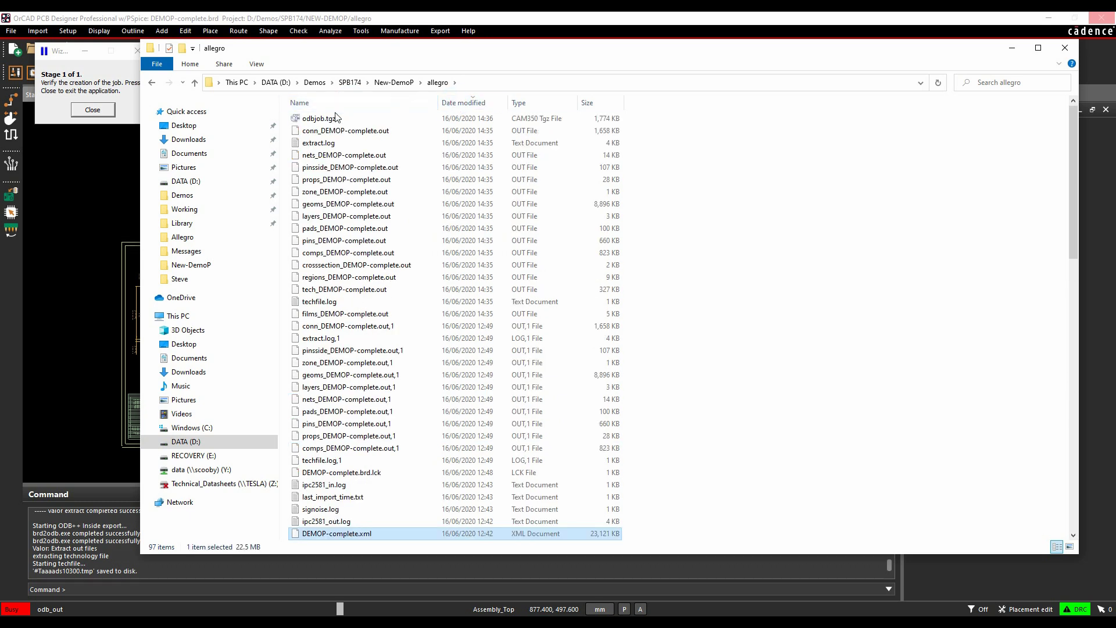
left_click(336, 118)
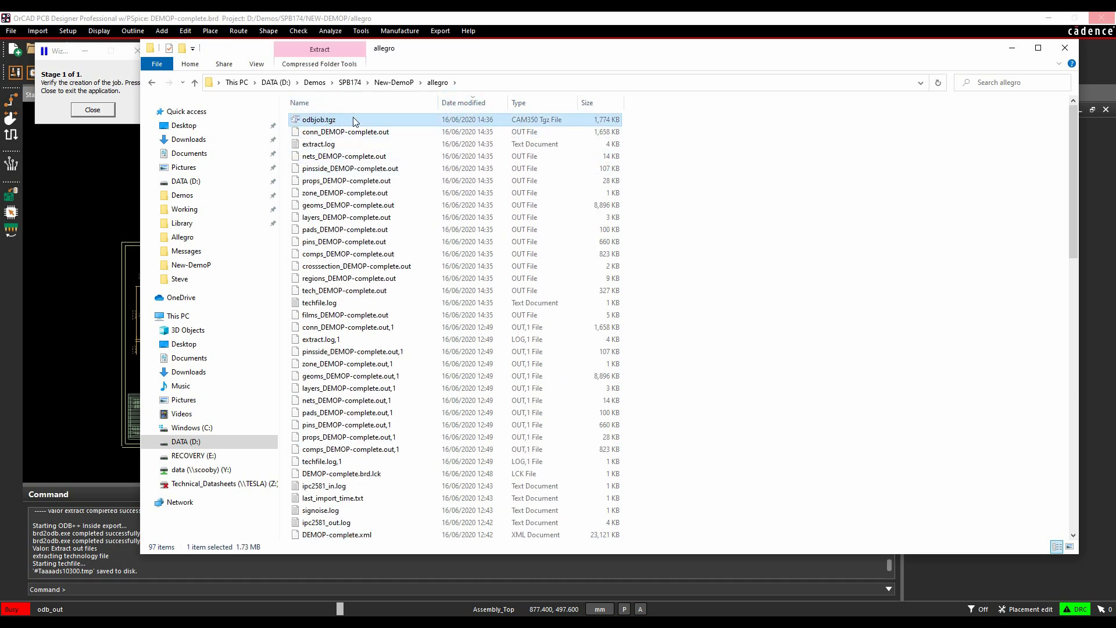